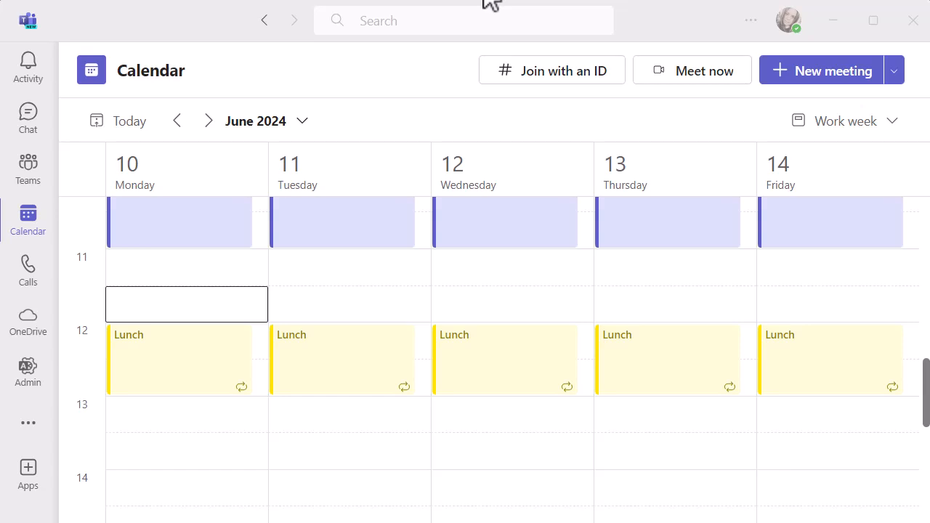
# Create a new calendar meeting on 10/06/2024 from 13:30 to 14:00 and title it "Project Meeting"
pyautogui.press('Down')
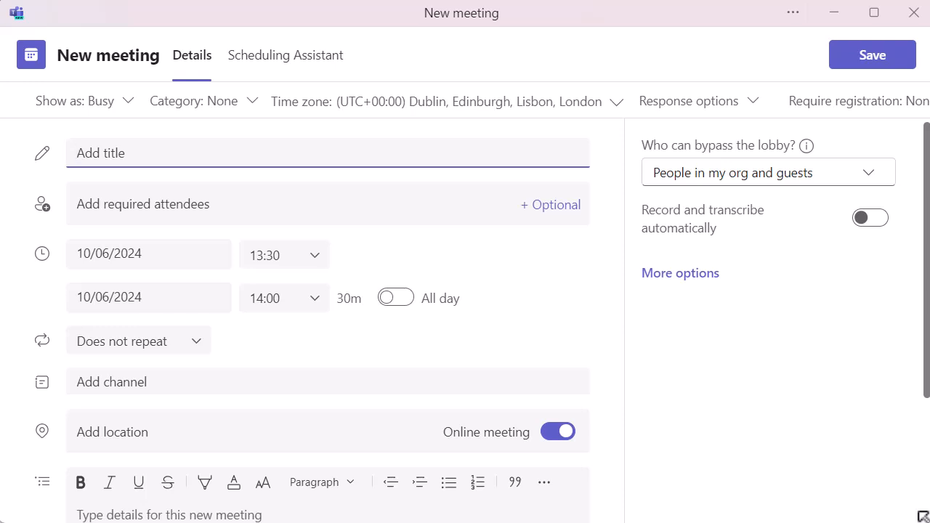
pyautogui.write('Proec')
pyautogui.press('BackSpace')
pyautogui.press('BackSpace')
pyautogui.write('ject Meeting')
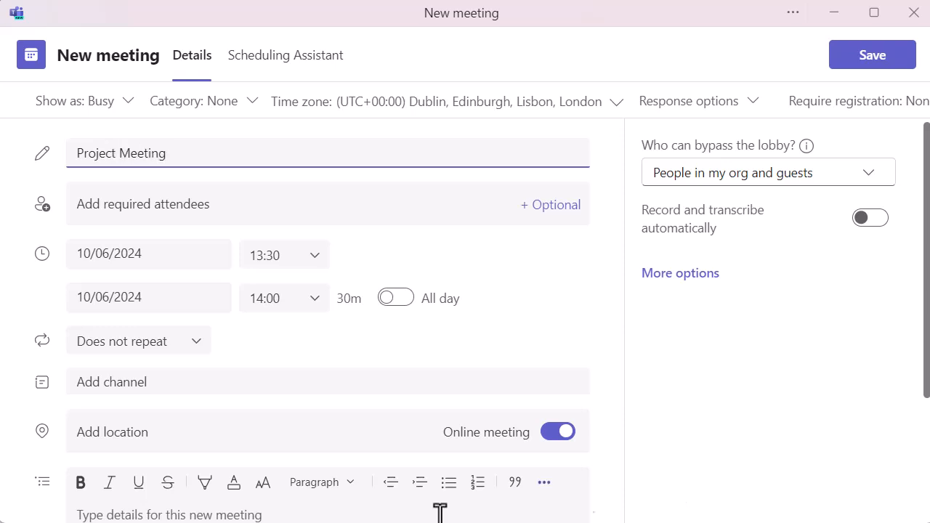
# Find the external guest by name and add them as a required attendee of the meeting
pyautogui.click(196, 209)
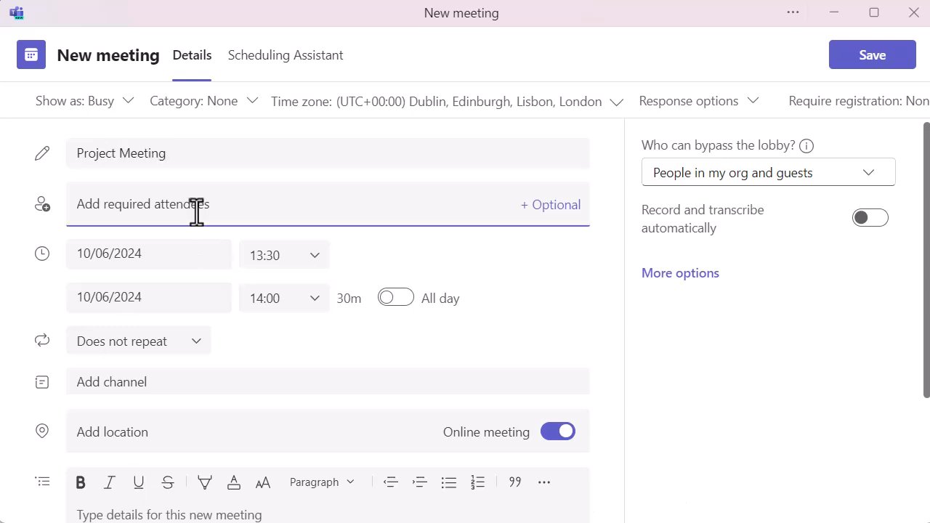
pyautogui.write('donnas')
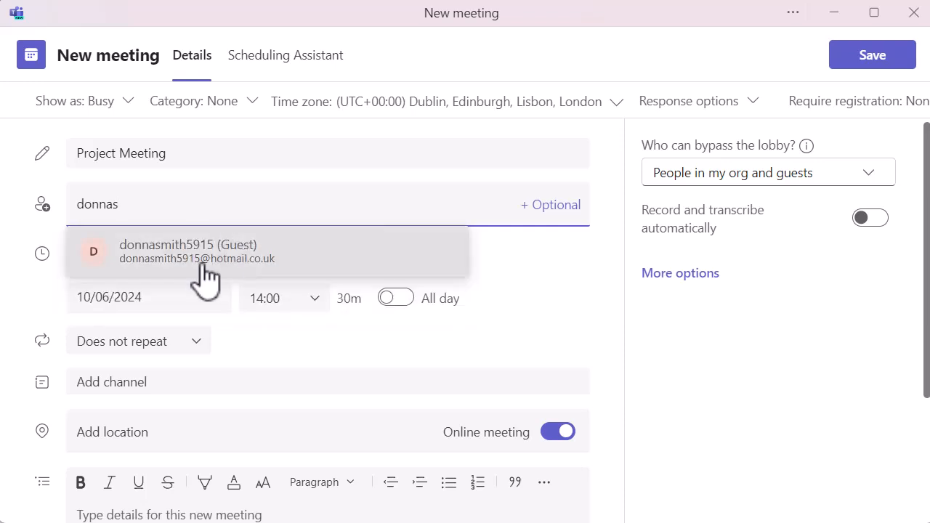
pyautogui.click(205, 266)
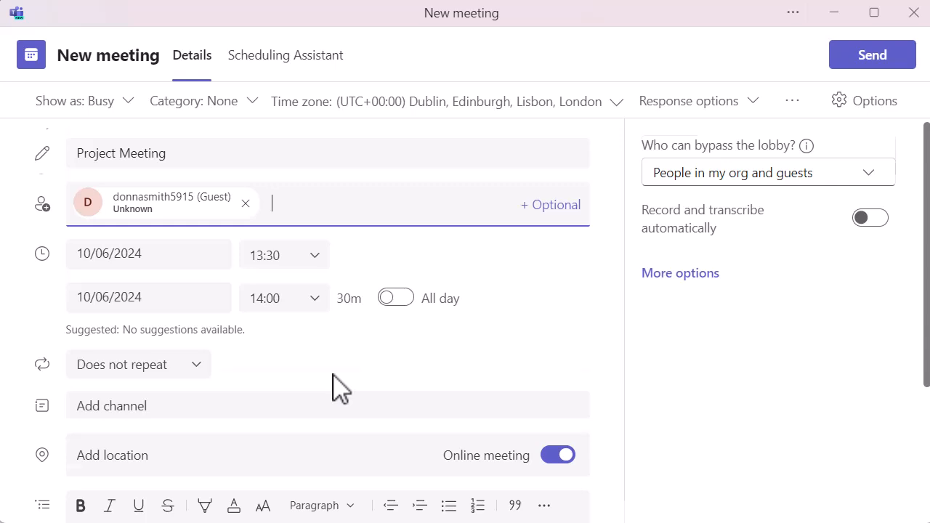
# Add meeting notes to the invitation and look over their agenda, notes and follow-up tasks sections
pyautogui.scroll(-3, 334, 387)
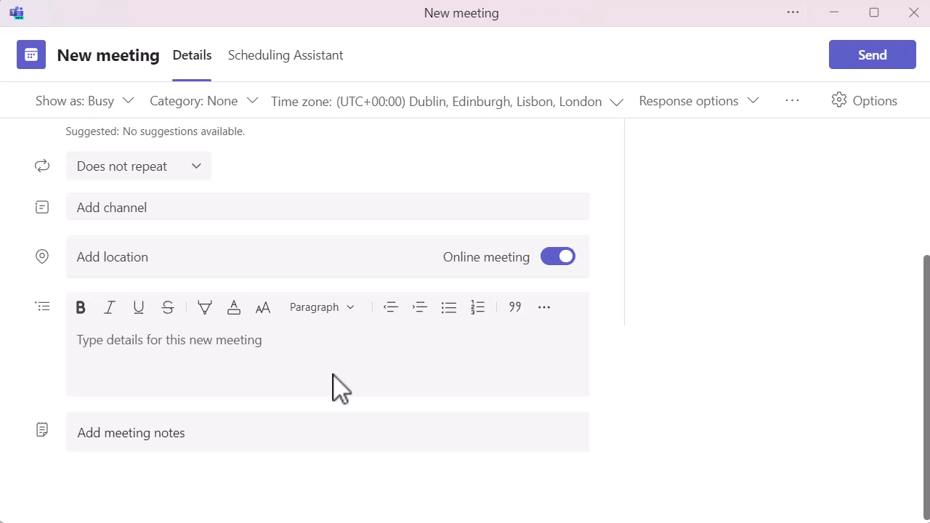
pyautogui.click(154, 438)
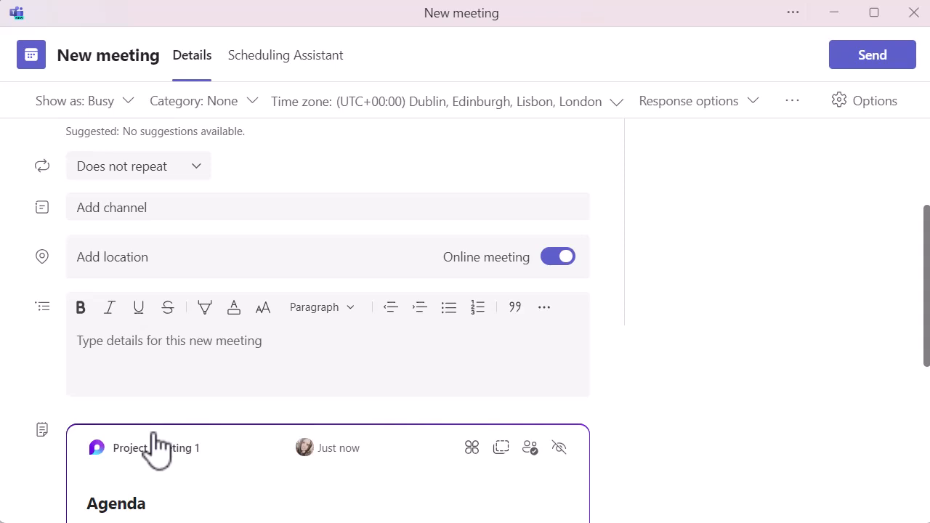
pyautogui.scroll(-2, 614, 478)
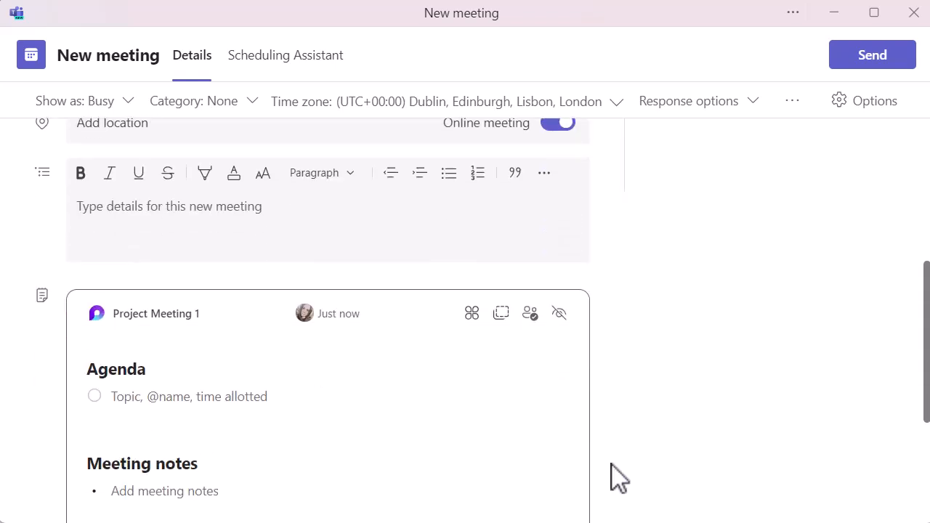
pyautogui.scroll(-3, 614, 478)
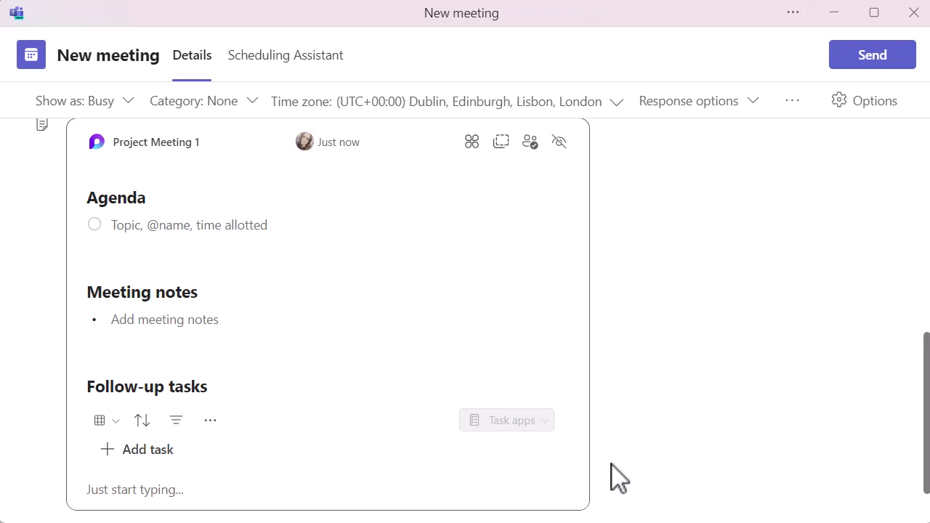
pyautogui.scroll(2, 634, 395)
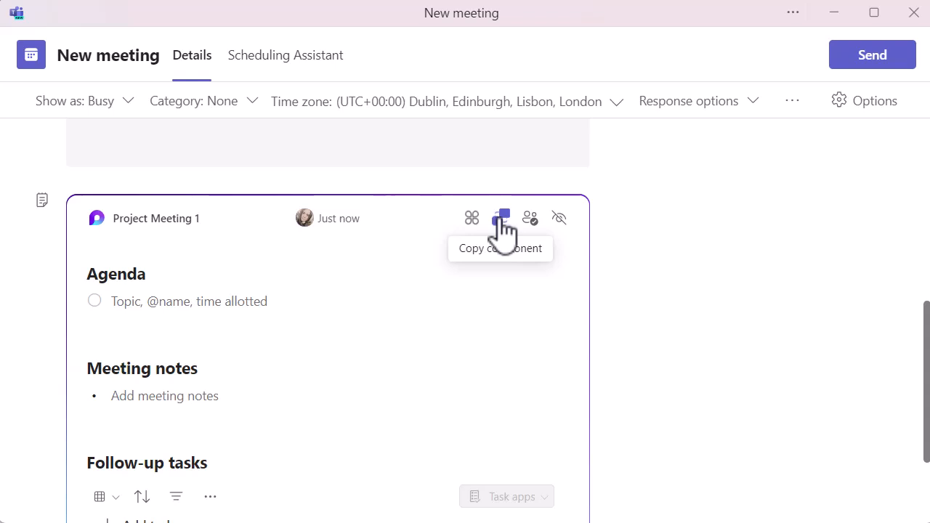
pyautogui.scroll(3, 617, 269)
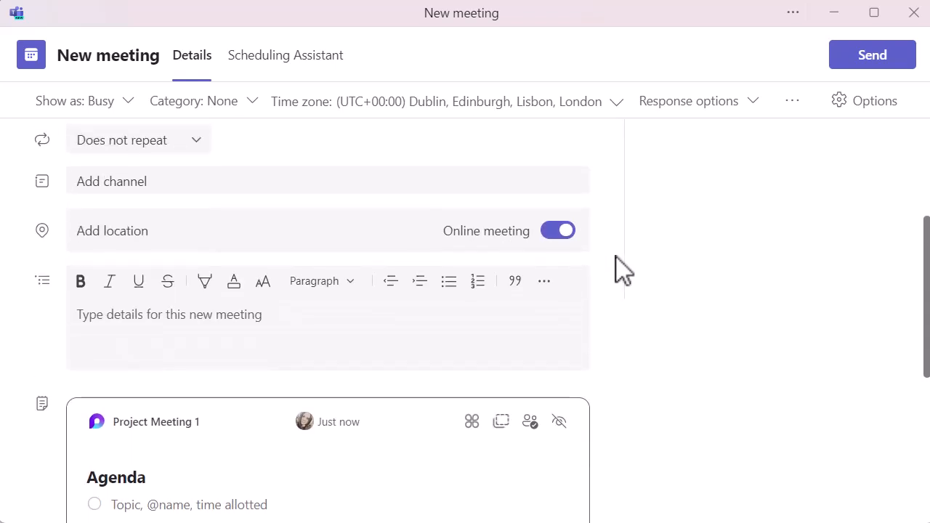
pyautogui.scroll(3, 616, 270)
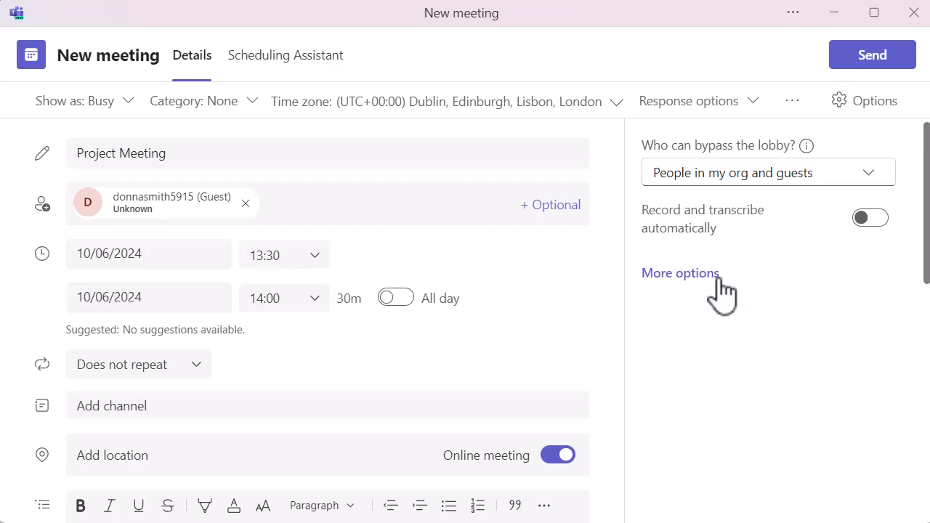
# Review the meeting's security, audio and video, engagement, roles and recording options, then save them and return to the meeting form
pyautogui.click(680, 273)
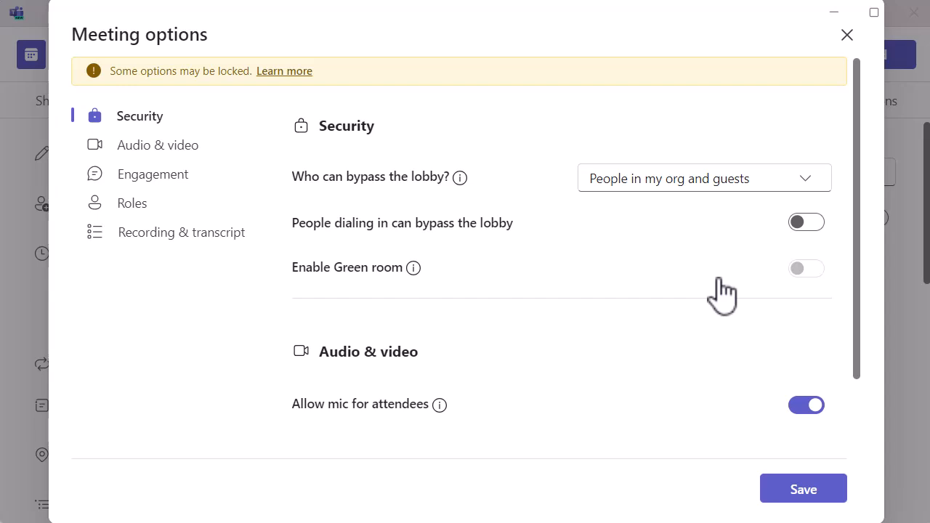
pyautogui.scroll(-2, 565, 369)
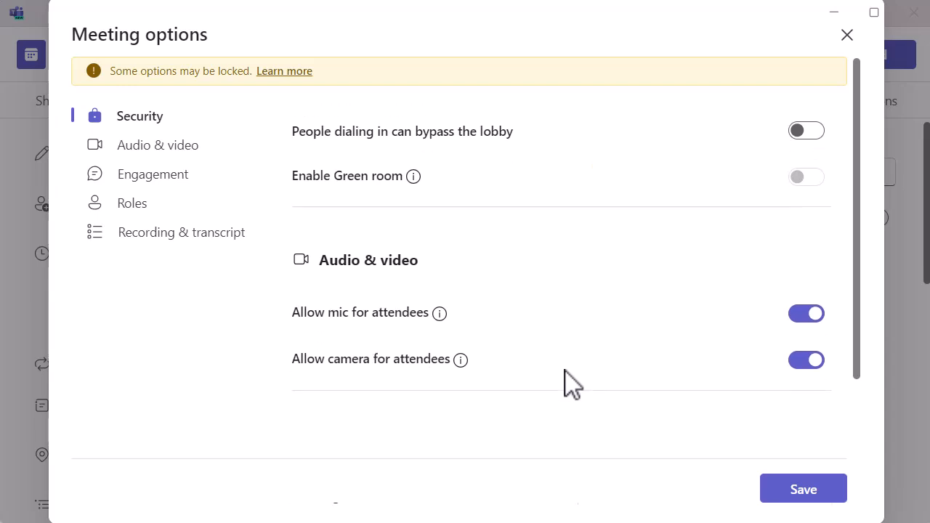
pyautogui.scroll(-2, 572, 383)
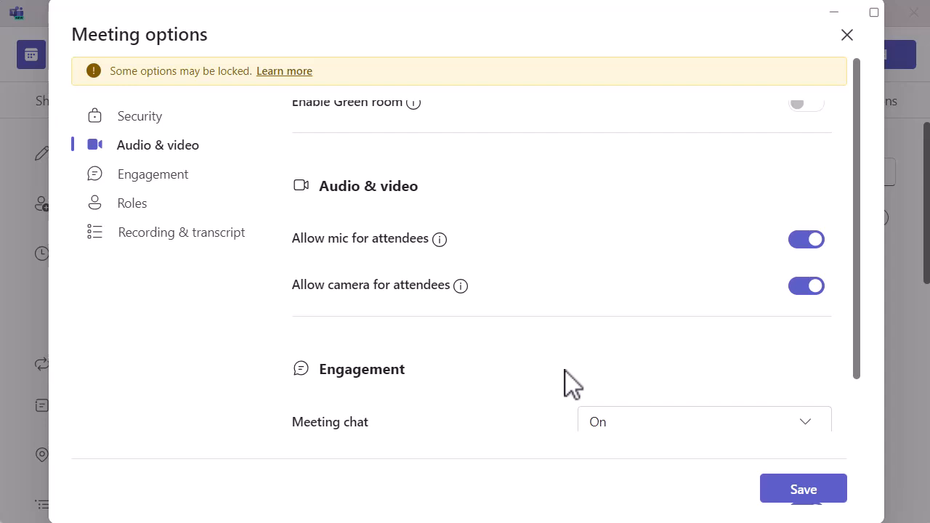
pyautogui.scroll(-3, 566, 382)
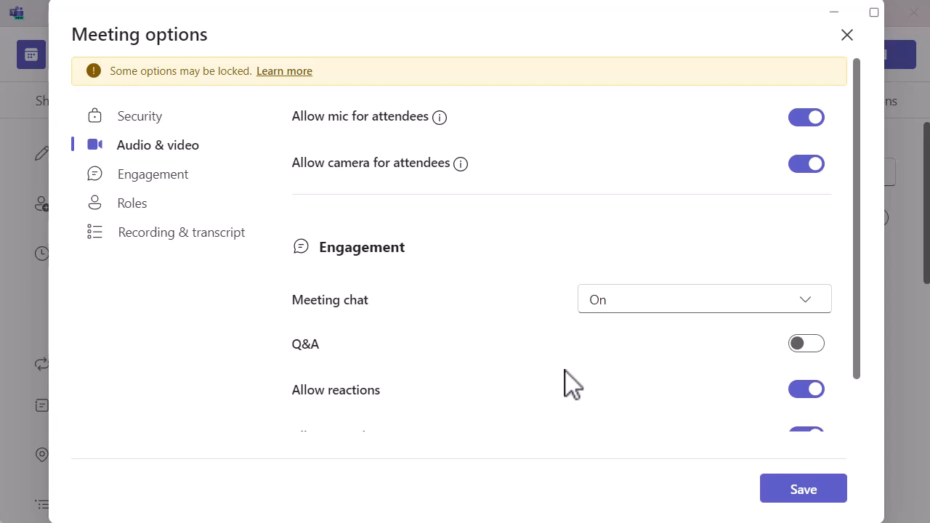
pyautogui.scroll(-1, 571, 384)
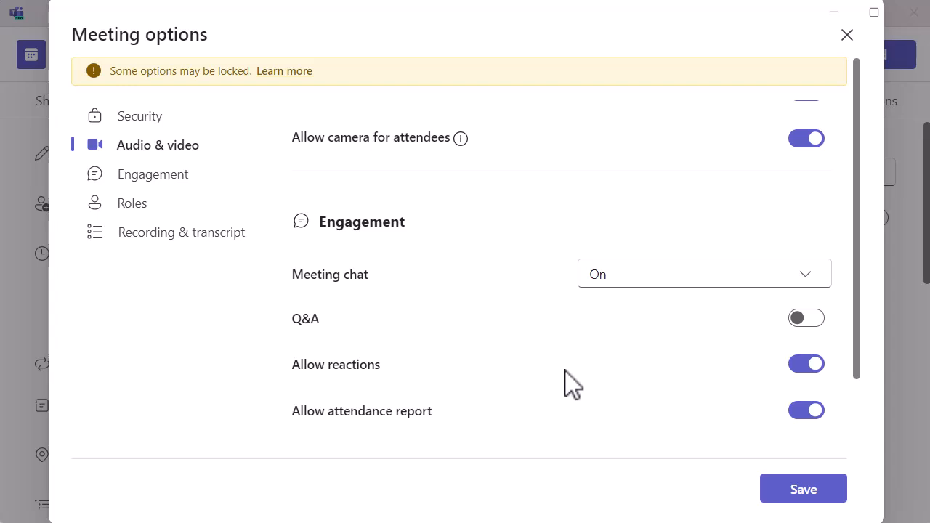
pyautogui.scroll(-5, 568, 383)
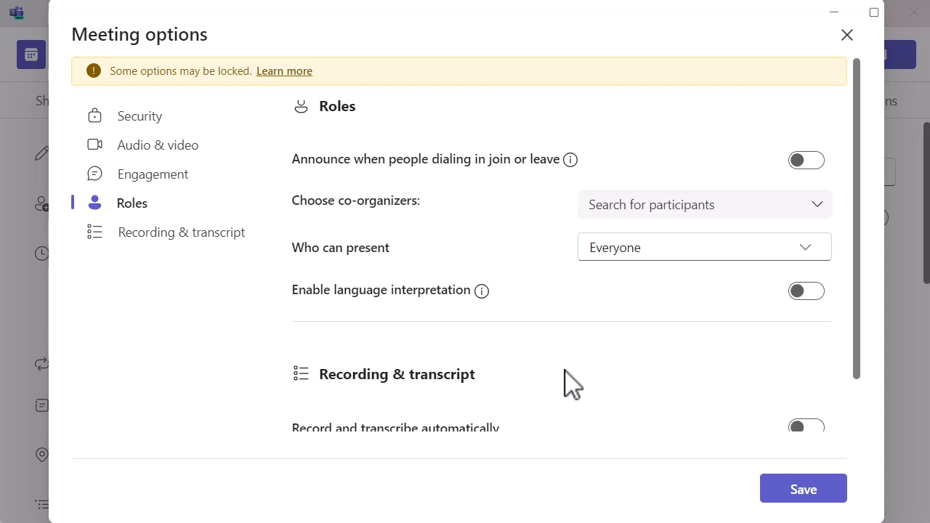
pyautogui.scroll(-2, 572, 384)
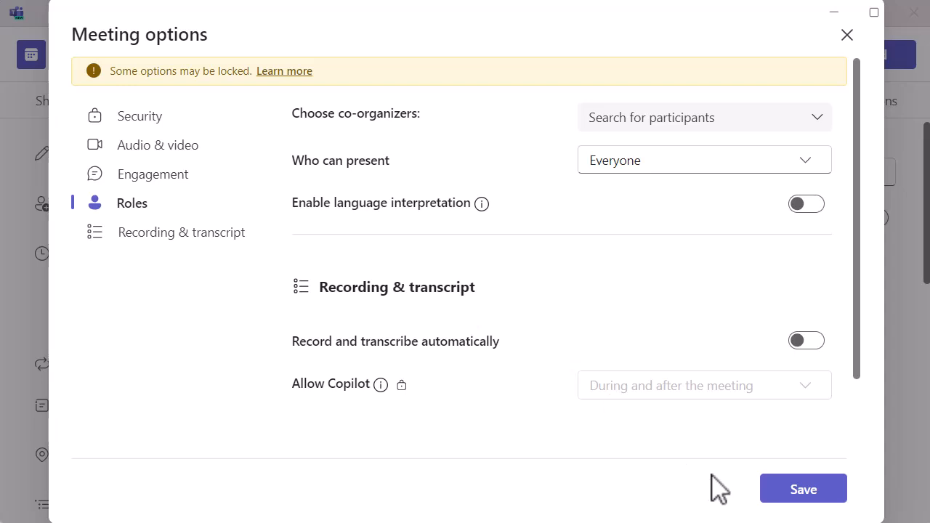
pyautogui.click(794, 492)
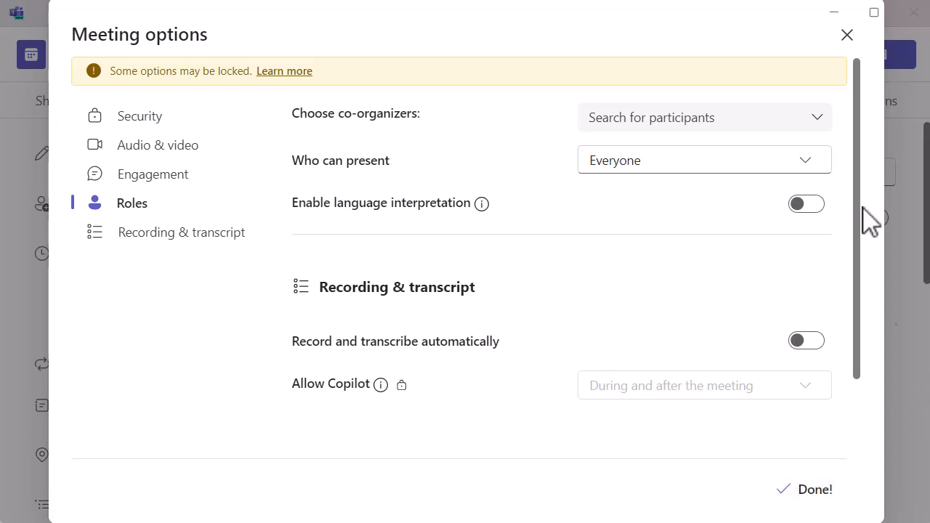
pyautogui.click(847, 35)
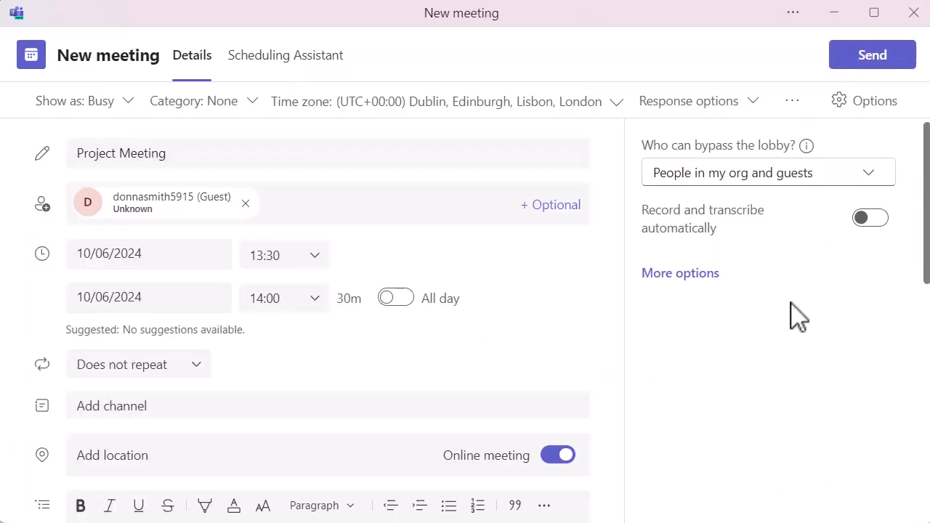
# Check the completed meeting form and send the Project Meeting invitation
pyautogui.scroll(-5, 698, 409)
pyautogui.scroll(3, 695, 411)
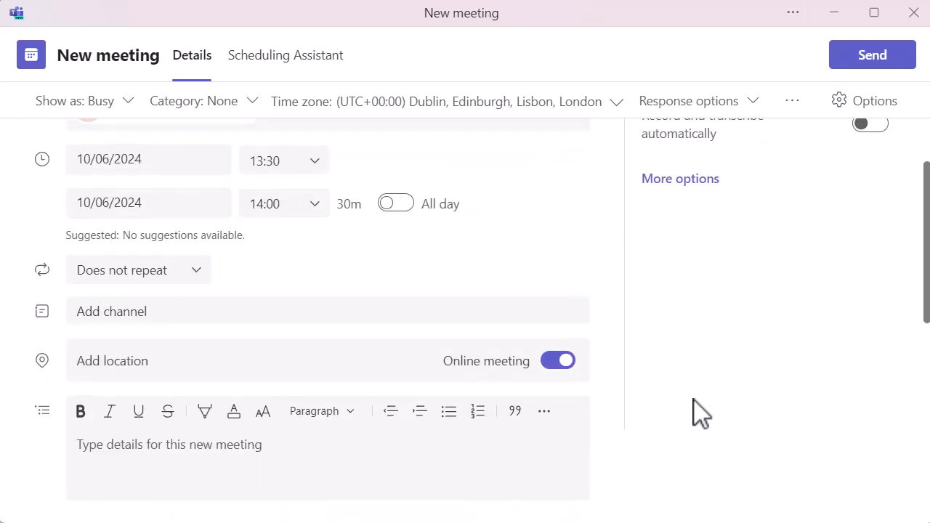
pyautogui.click(848, 62)
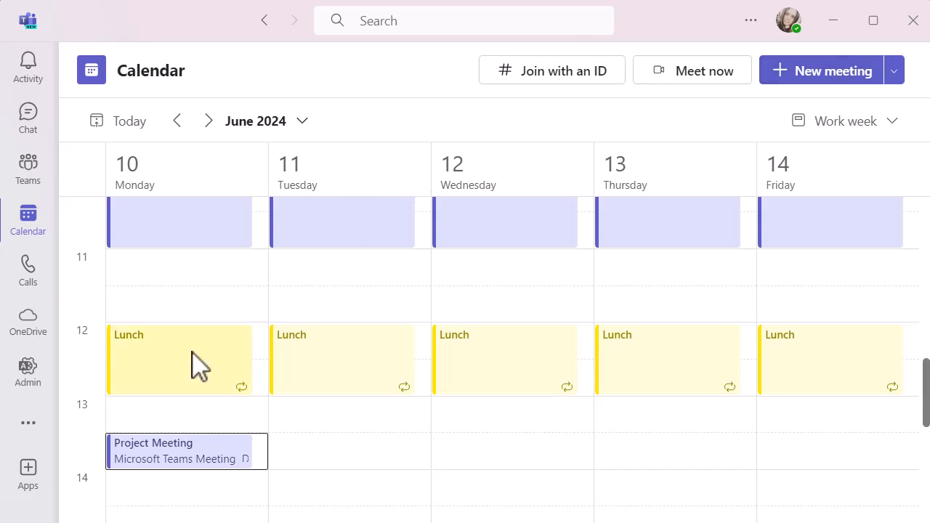
# Join Project Meeting from the calendar with computer audio and the microphone off, and open the meeting notes
pyautogui.click(202, 480)
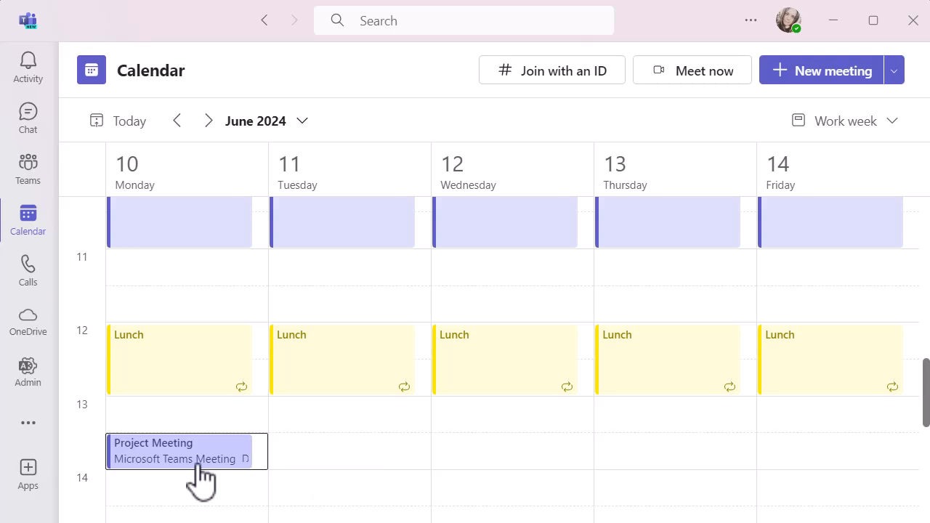
pyautogui.click(319, 338)
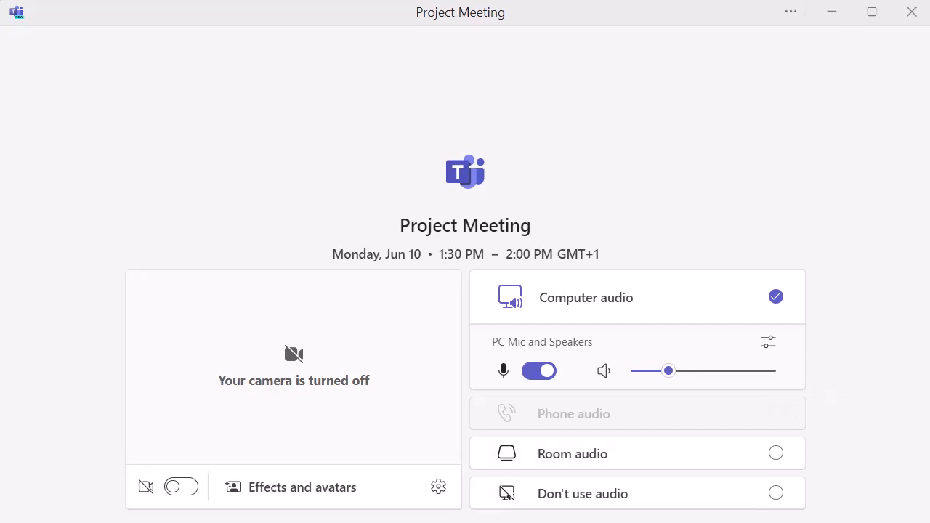
pyautogui.click(543, 371)
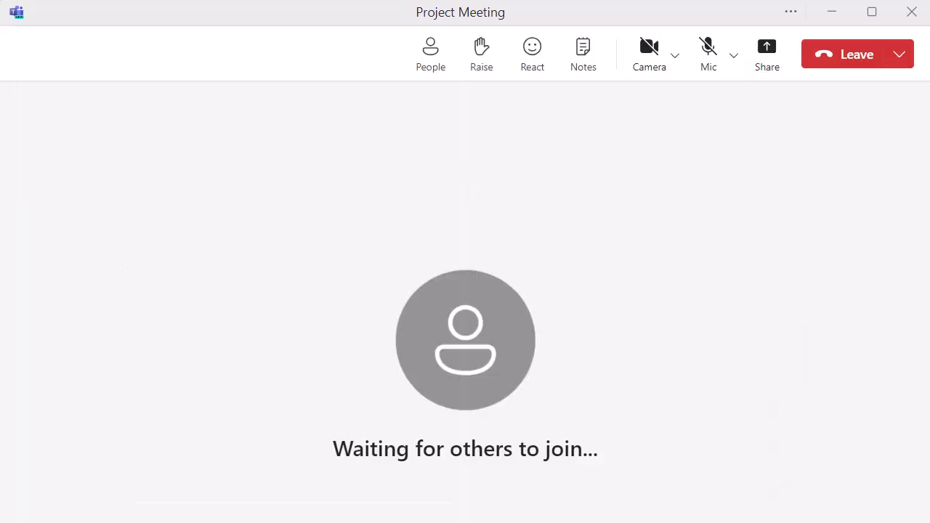
pyautogui.click(431, 54)
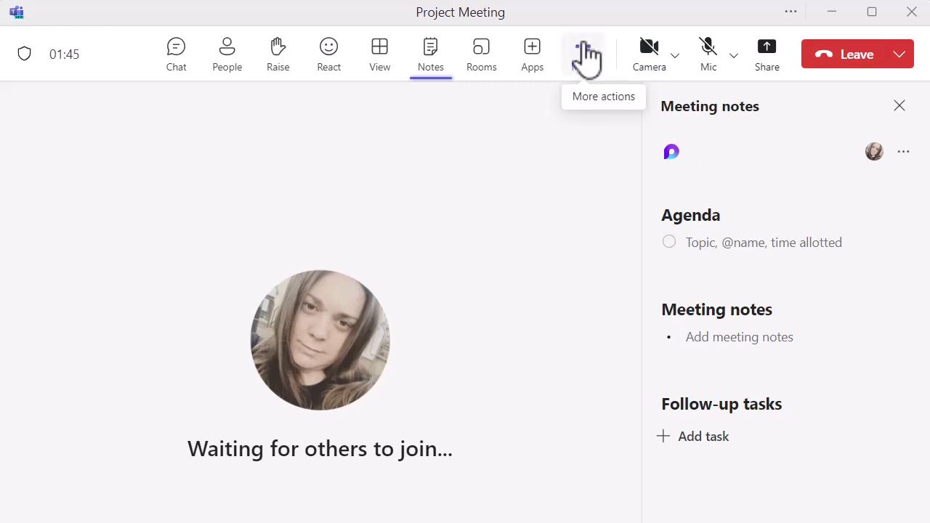
# Start recording the meeting and dismiss the recording notification
pyautogui.click(585, 53)
pyautogui.moveTo(622, 122)
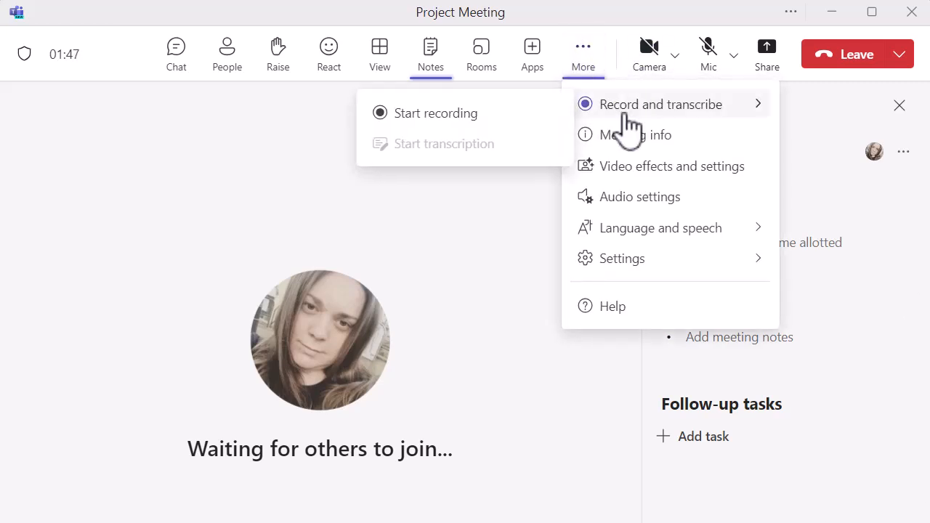
pyautogui.click(486, 116)
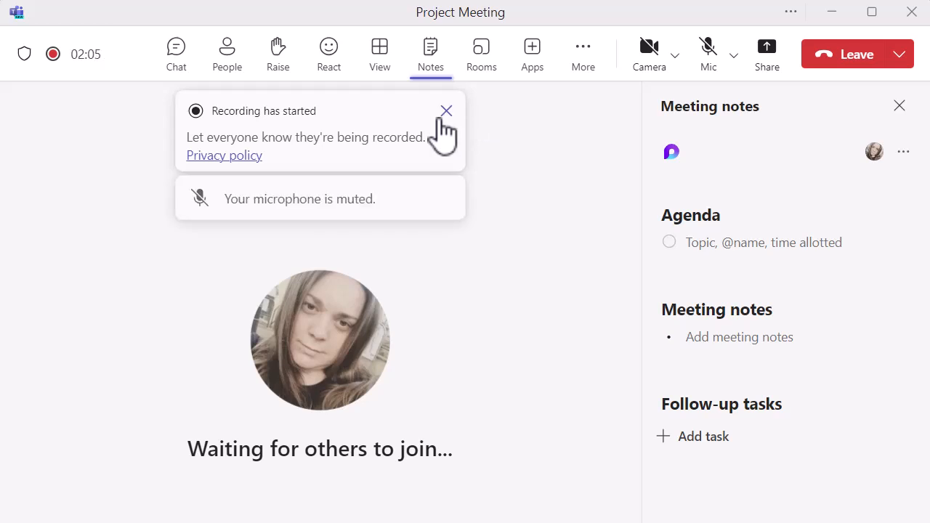
pyautogui.click(447, 111)
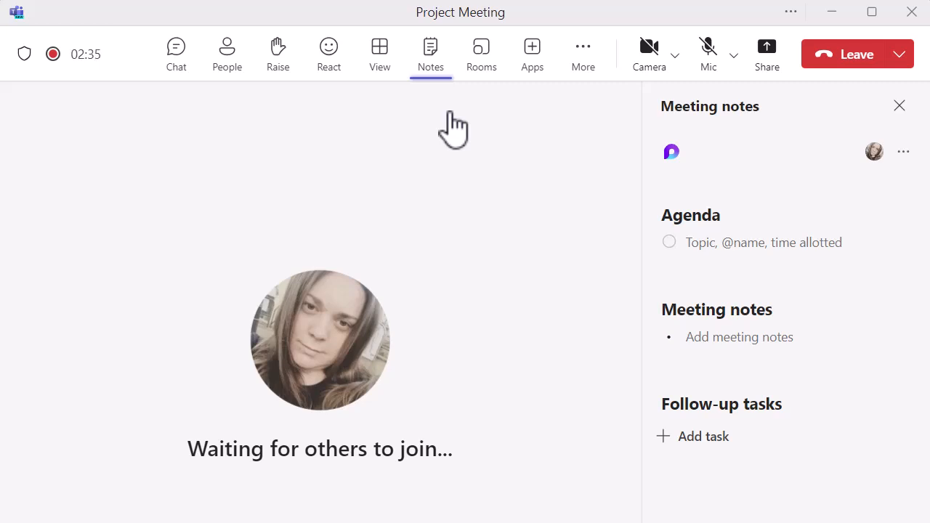
# Examine the meeting's participant list and its additional options for attendance and locking
pyautogui.click(227, 60)
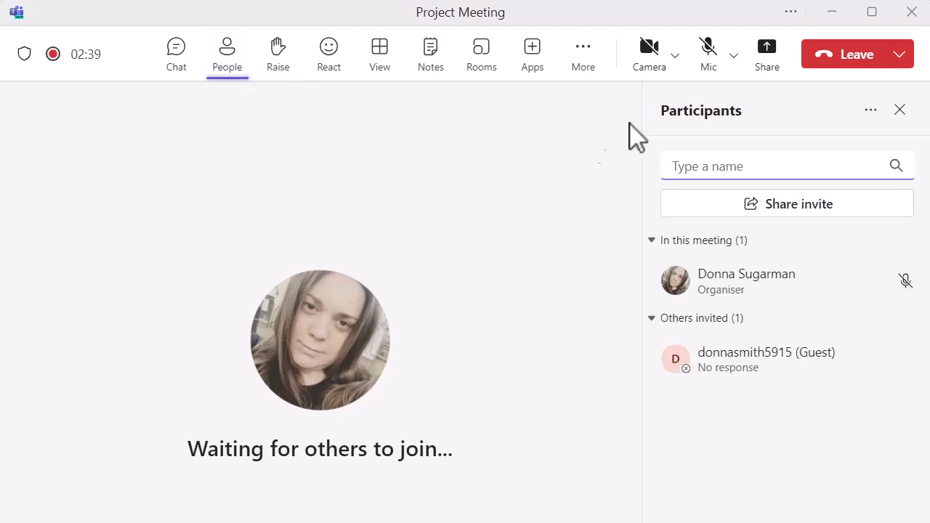
pyautogui.click(867, 111)
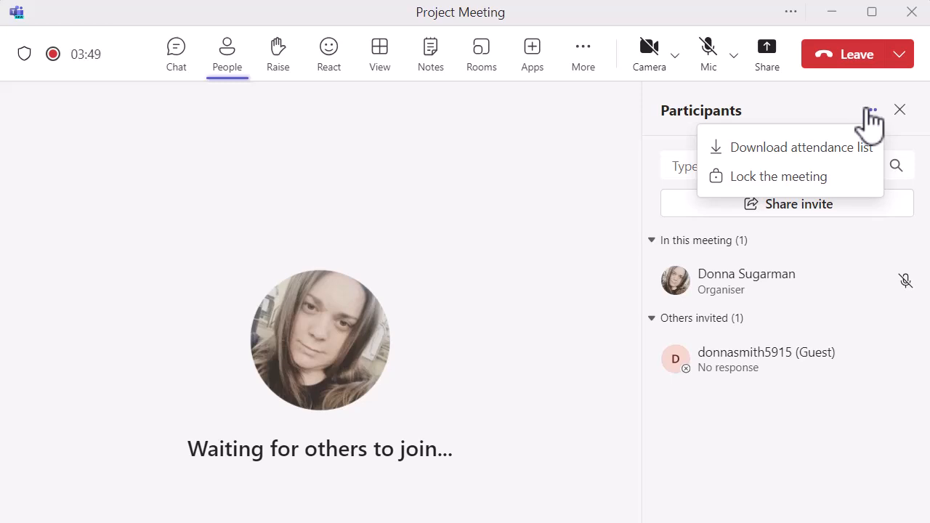
pyautogui.click(550, 140)
# Examine the content sharing options, including presenter modes, screen, window, Whiteboard, PowerPoint Live and Excel Live, and close them without sharing
pyautogui.click(767, 52)
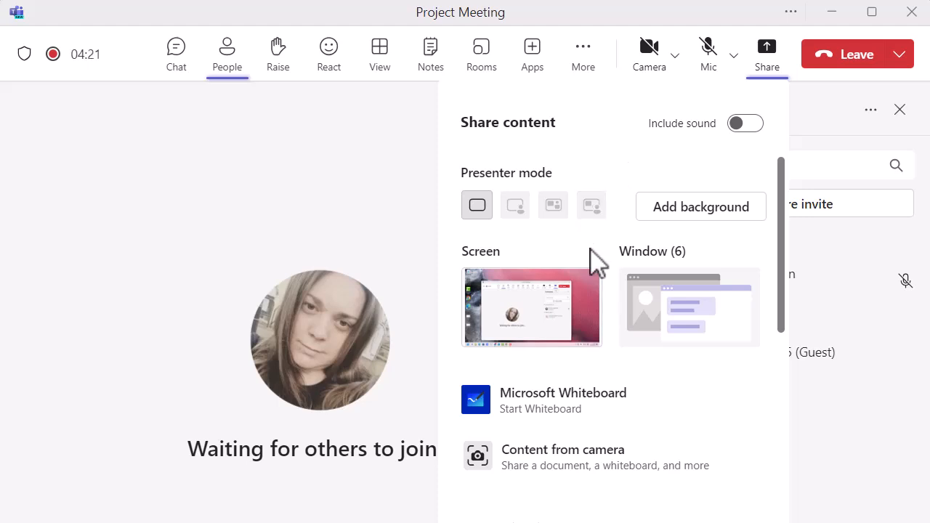
pyautogui.scroll(-1, 596, 260)
pyautogui.scroll(-1, 590, 247)
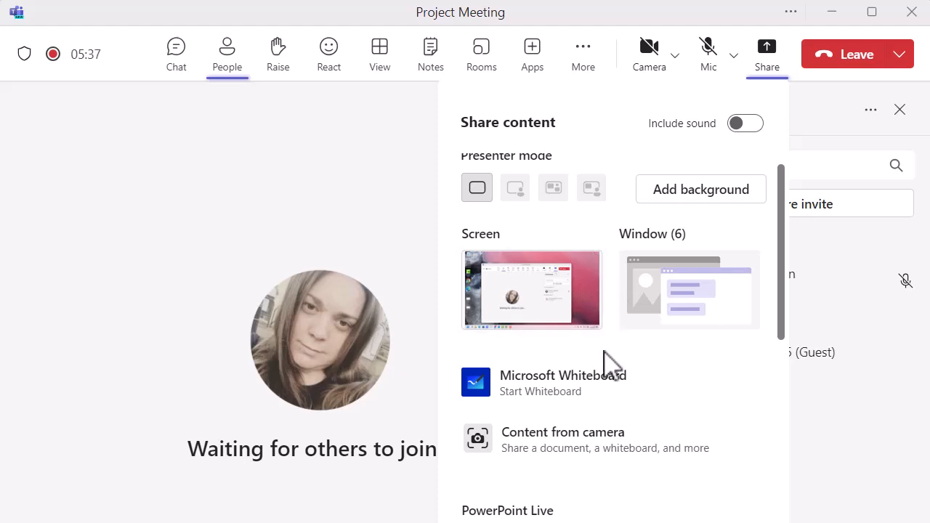
pyautogui.scroll(-1, 606, 363)
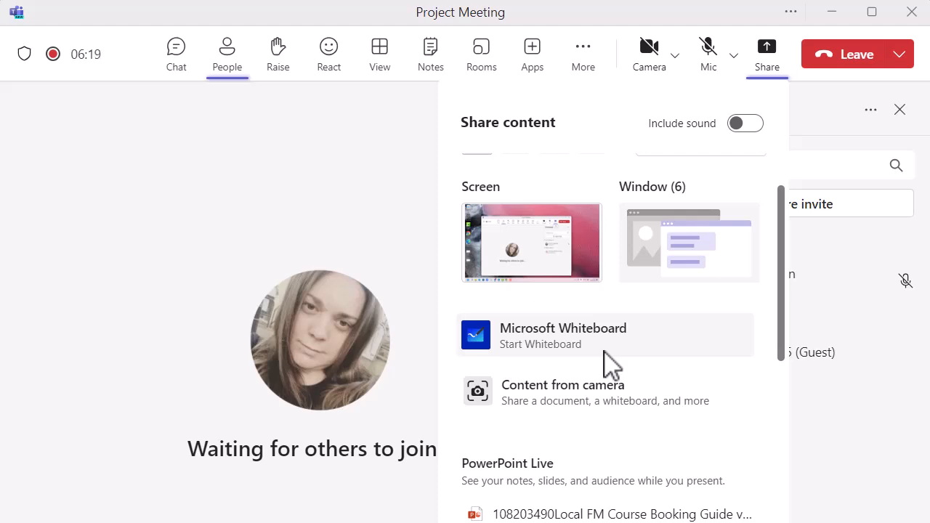
pyautogui.scroll(-2, 609, 364)
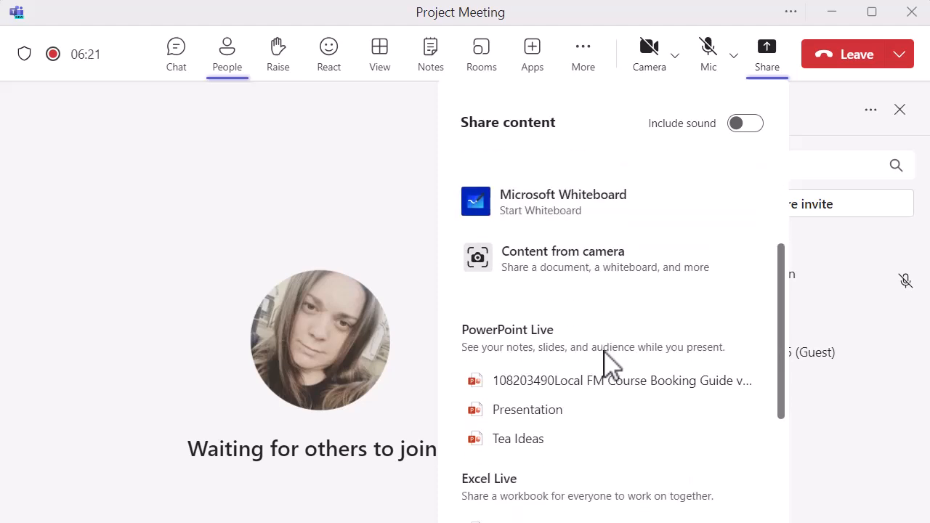
pyautogui.scroll(-1, 605, 355)
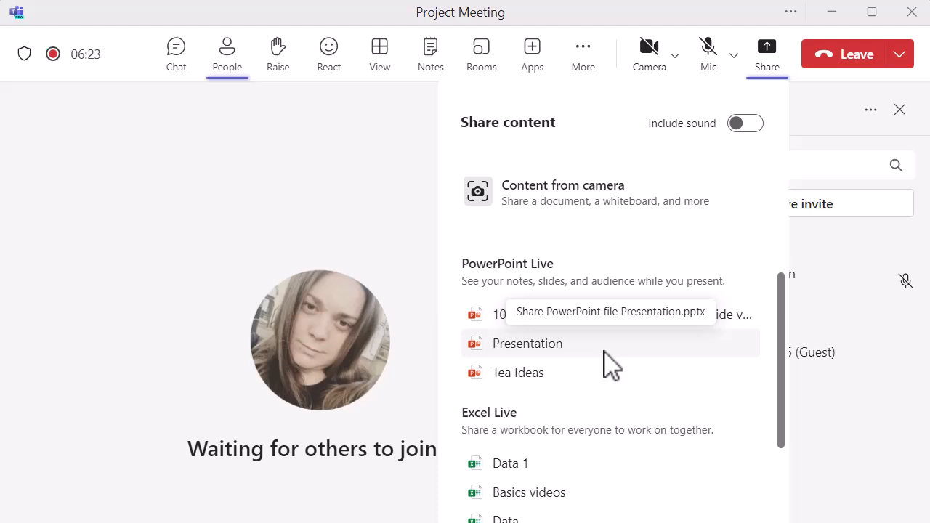
pyautogui.scroll(-2, 604, 353)
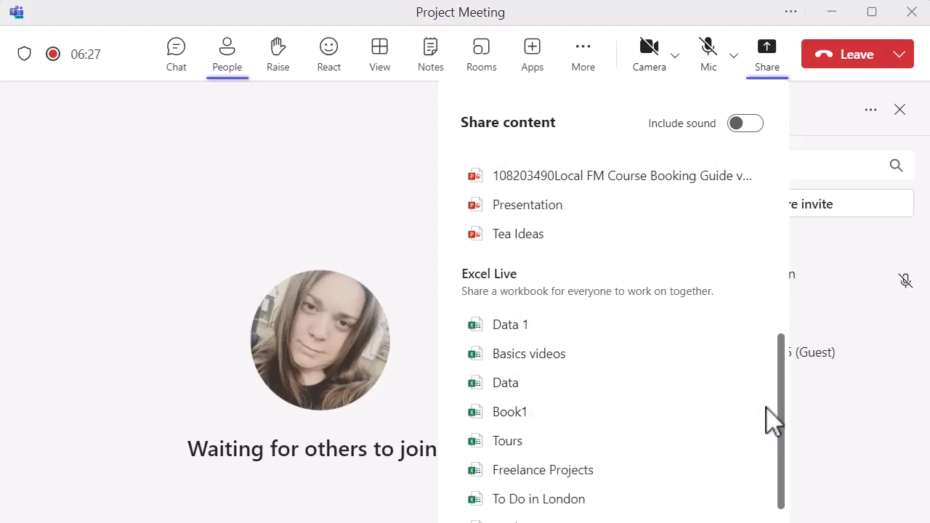
pyautogui.scroll(-2, 768, 410)
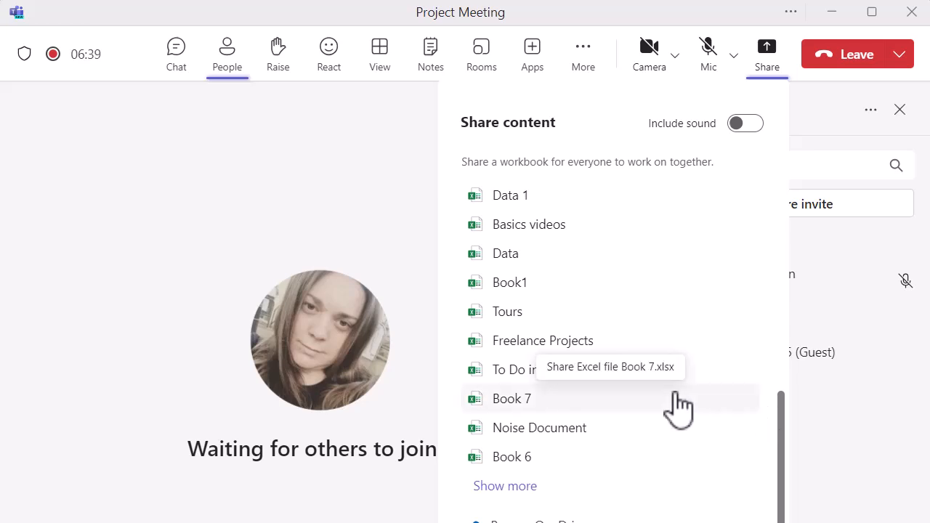
pyautogui.scroll(8, 675, 406)
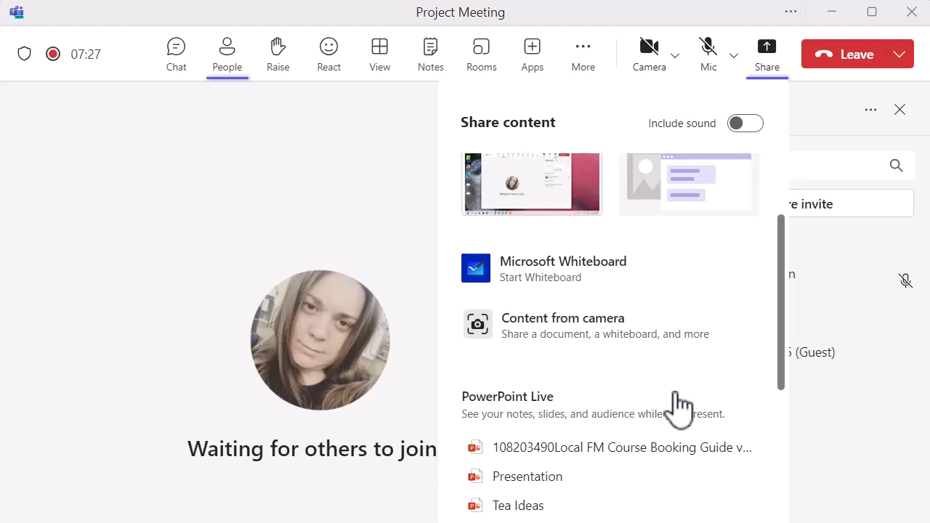
pyautogui.click(276, 206)
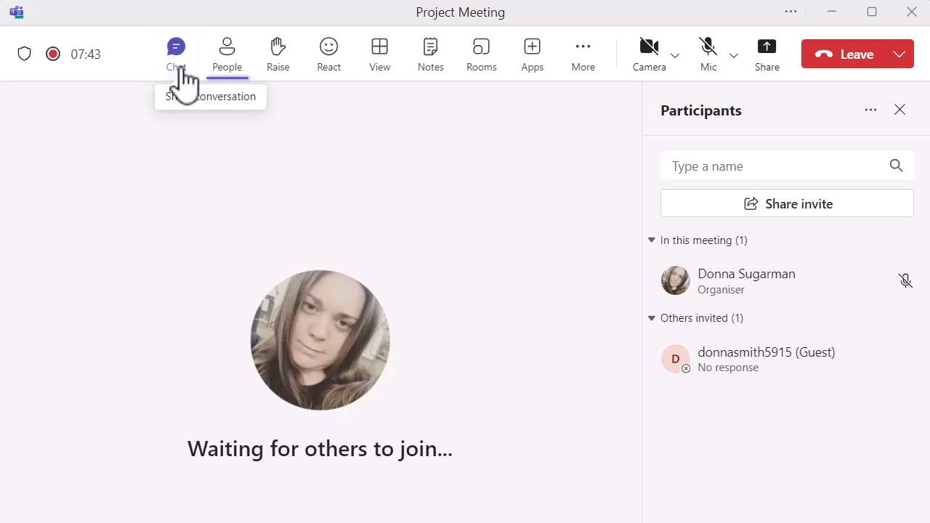
# Open the meeting chat, enter @ to view the mention suggestions, dismiss them and show the available Loop components
pyautogui.click(183, 69)
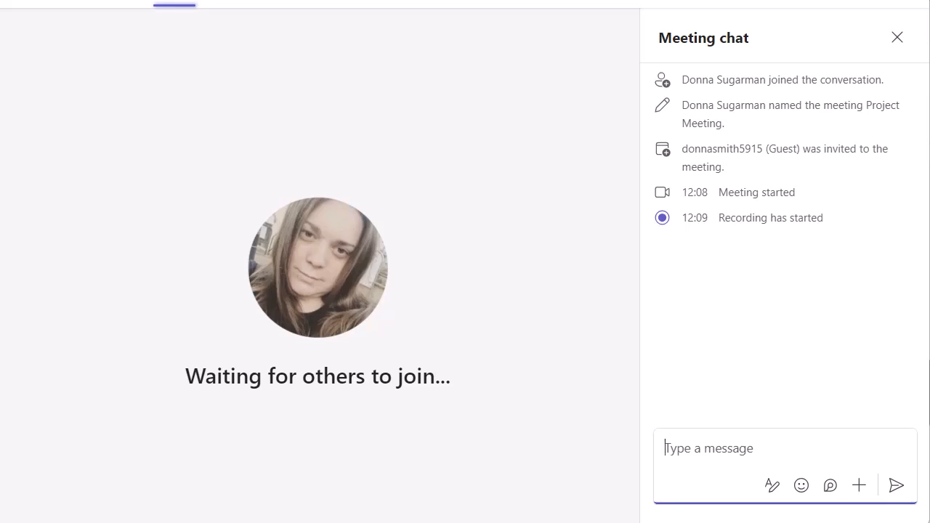
pyautogui.write('@')
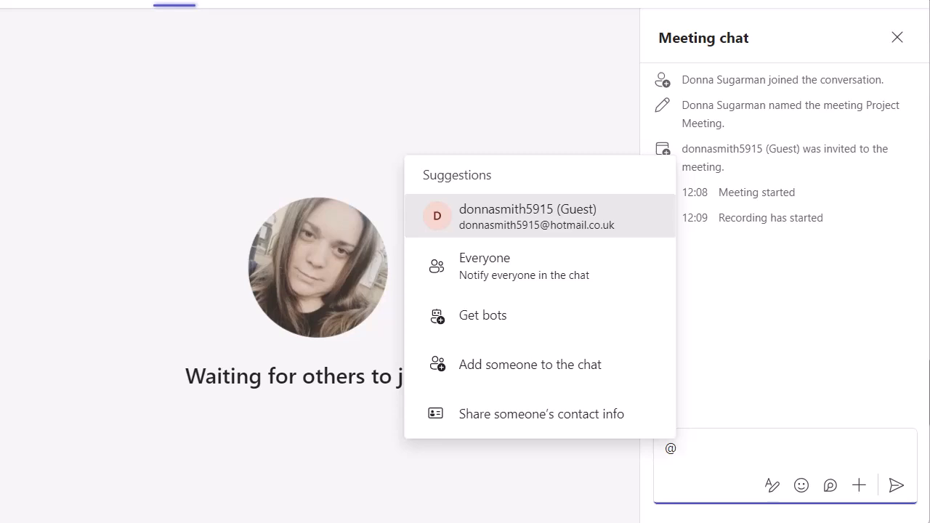
pyautogui.click(544, 110)
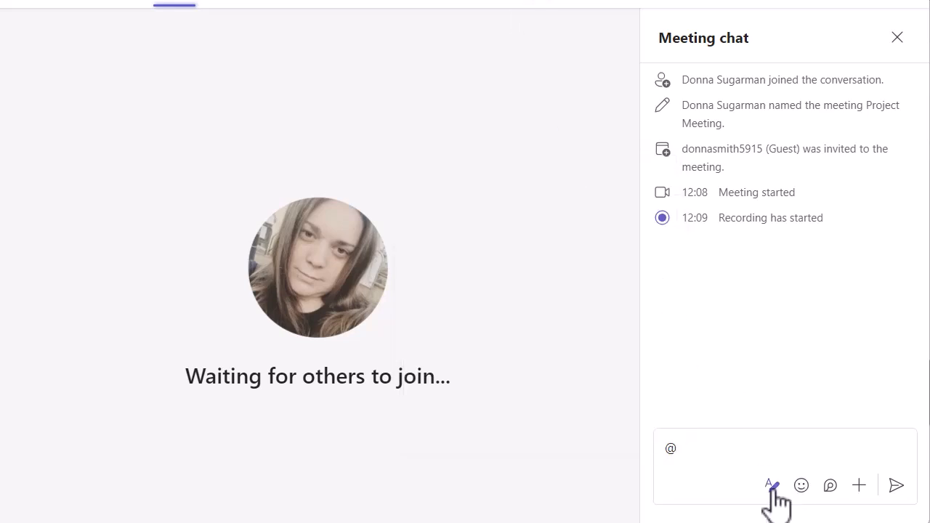
pyautogui.click(831, 487)
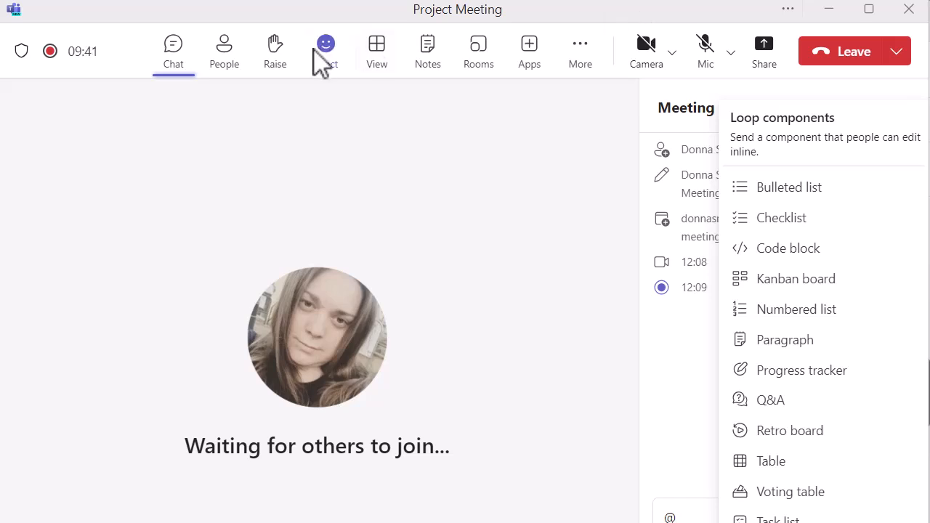
# Raise your hand in the meeting and check the participant list's additional options before and after raising it
pyautogui.click(225, 58)
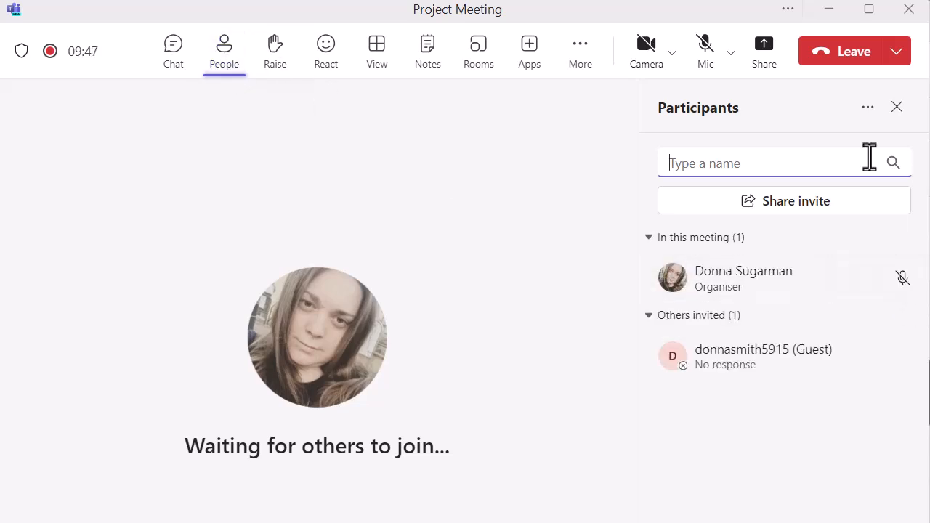
pyautogui.click(867, 107)
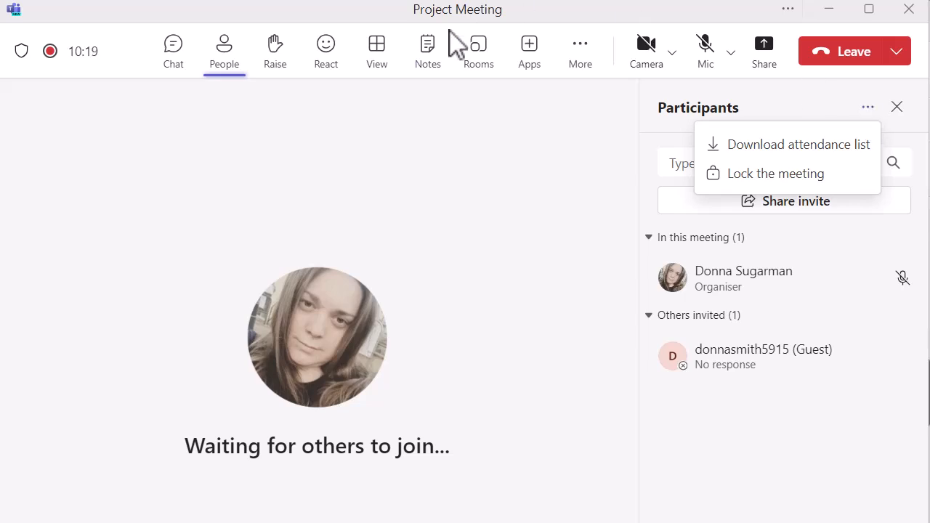
pyautogui.click(276, 51)
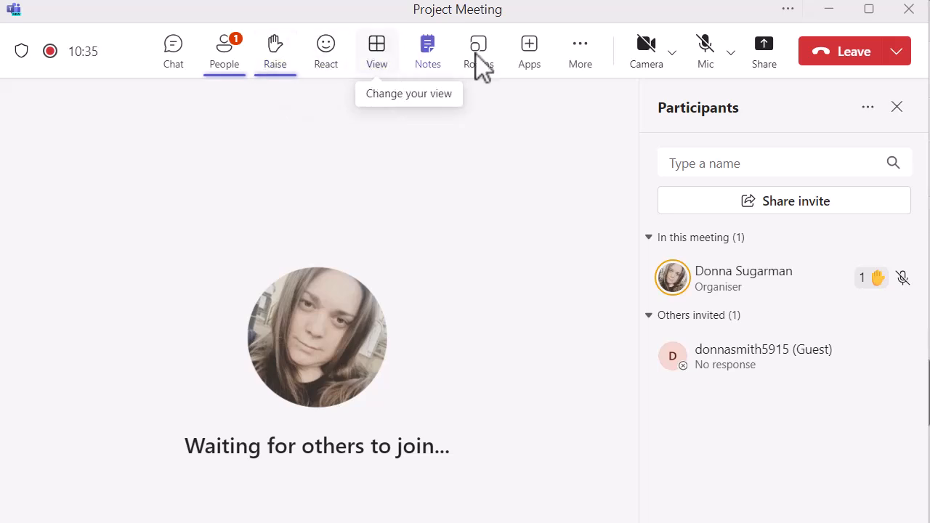
pyautogui.click(867, 109)
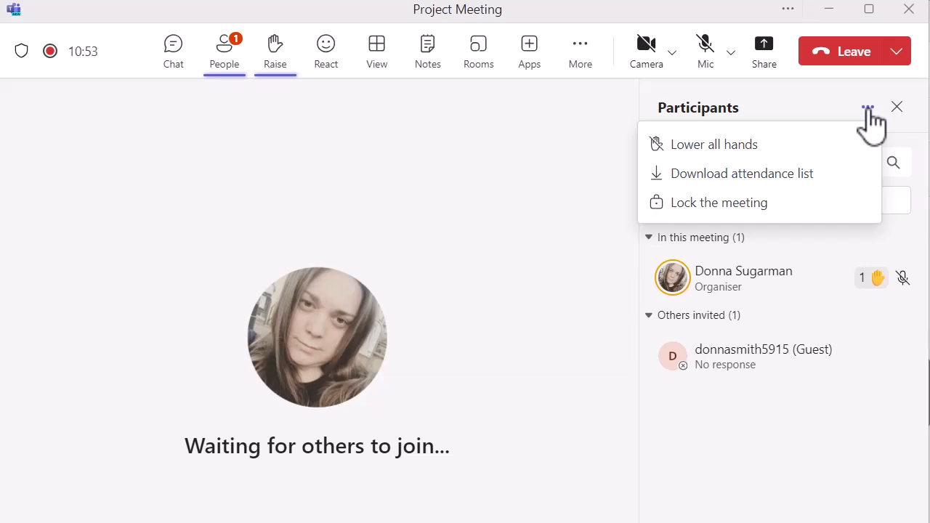
# View the available reactions, and move the meeting window aside to see Project Meeting in the calendar before moving it back
pyautogui.click(332, 61)
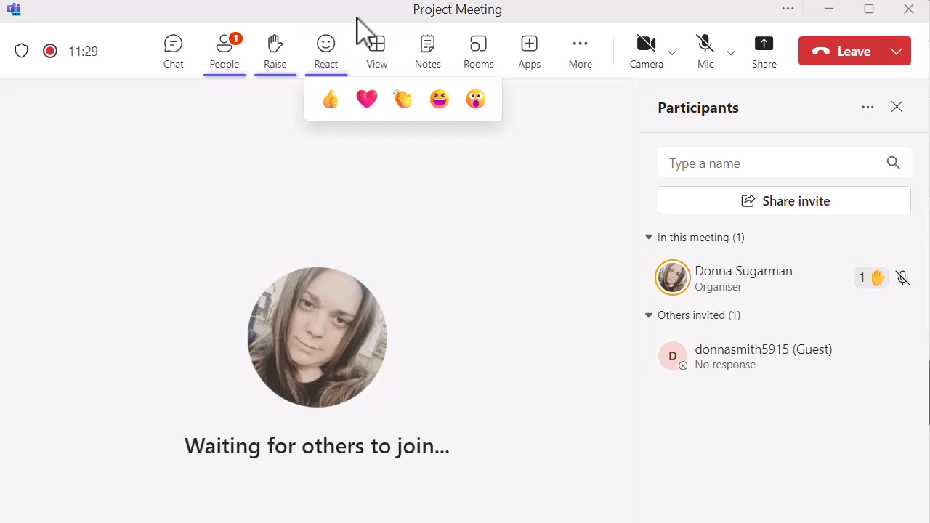
pyautogui.moveTo(357, 17); pyautogui.dragTo(687, 522)
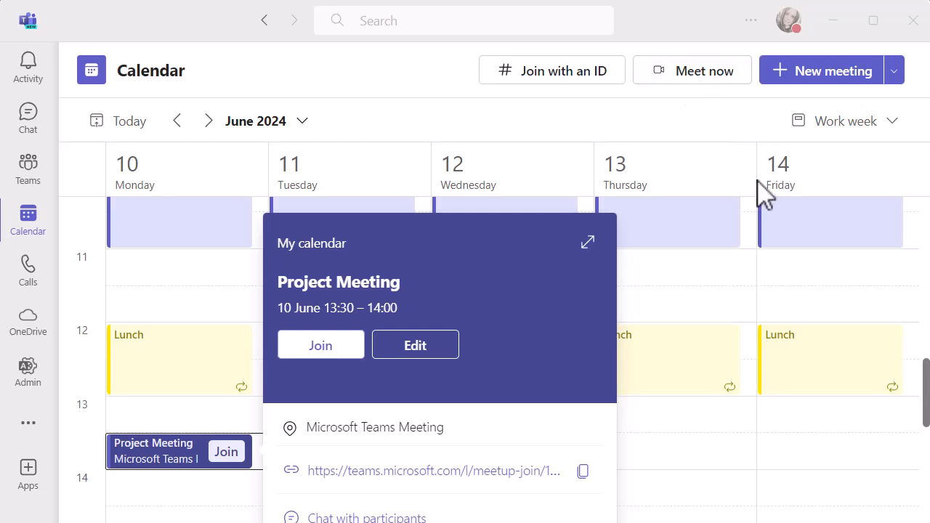
pyautogui.moveTo(693, 522); pyautogui.dragTo(521, 19)
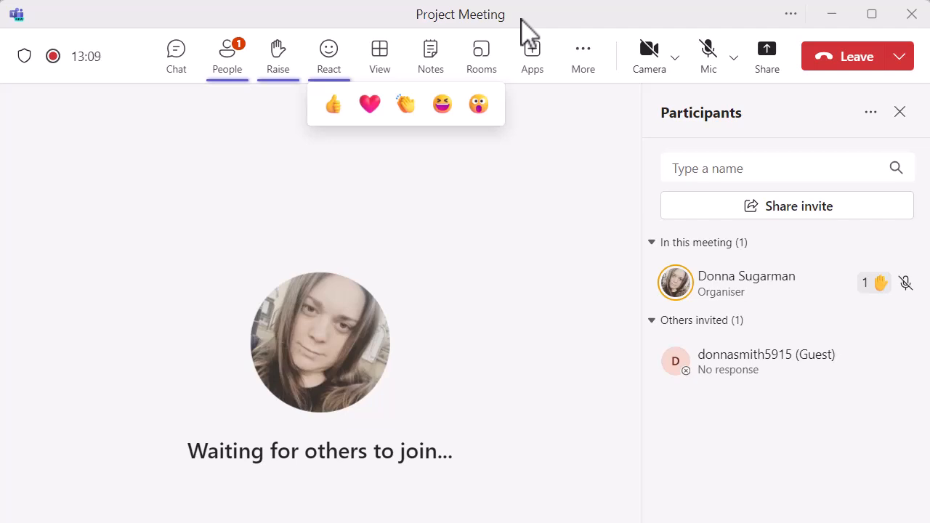
# Review the meeting chat again and return to the participant list
pyautogui.click(186, 54)
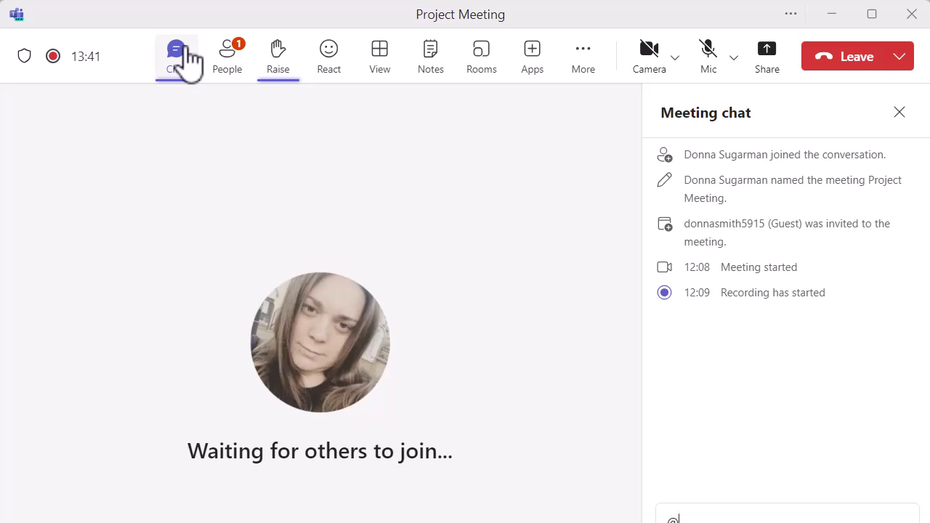
pyautogui.click(226, 69)
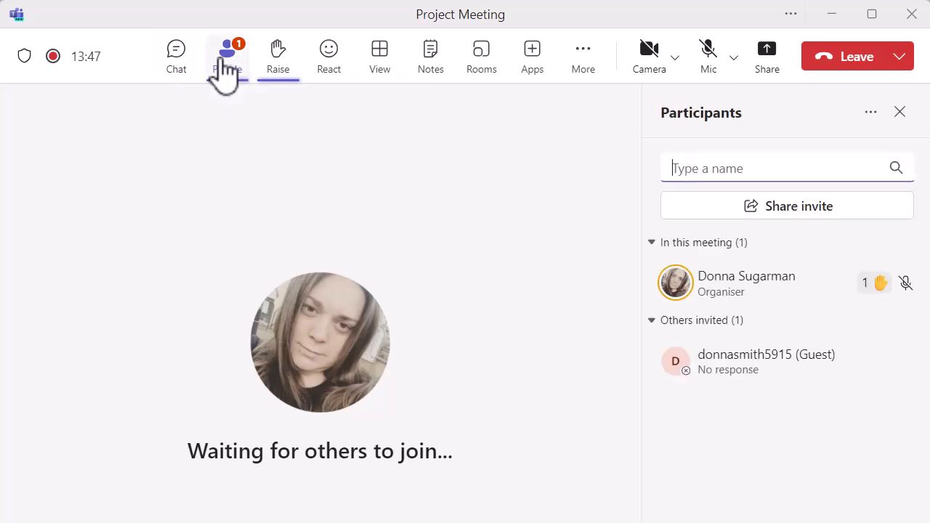